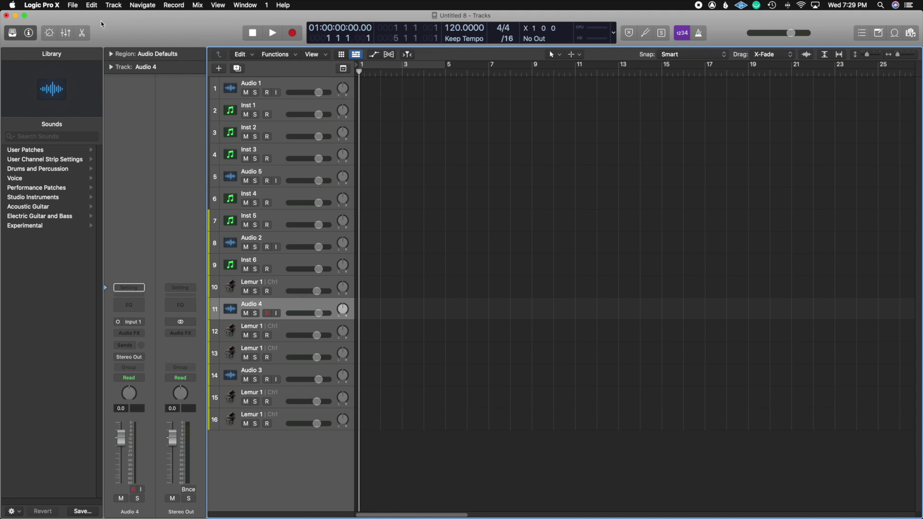
# Open the Key Commands editor with Option-K and collapse its list to top-level categories like Global Commands.
pyautogui.click(57, 6)
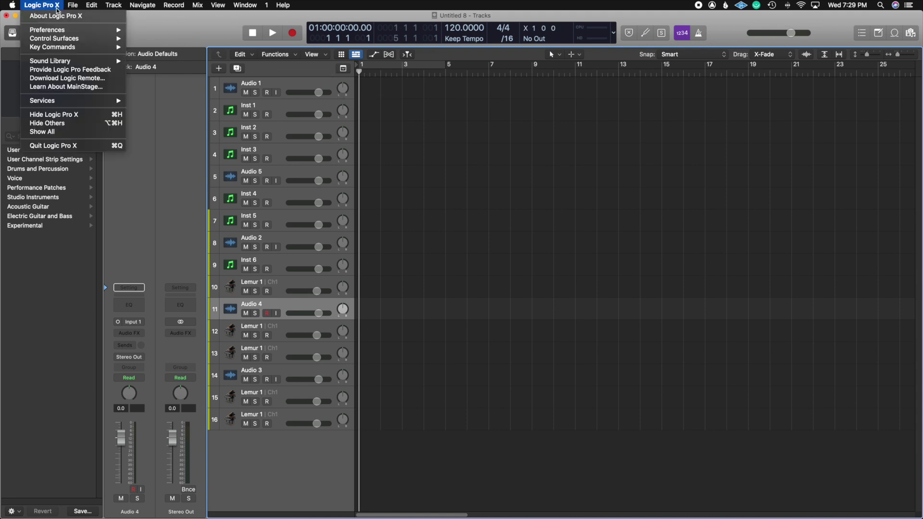
pyautogui.moveTo(96, 50)
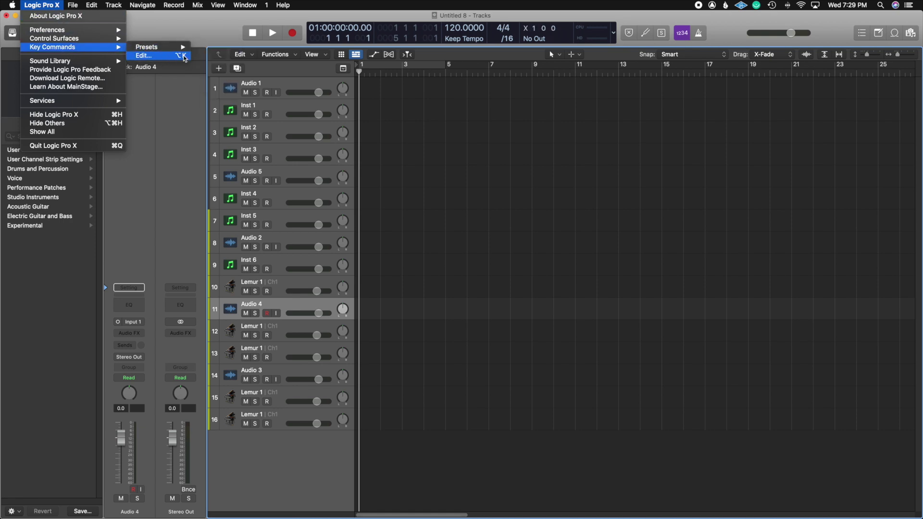
pyautogui.click(586, 138)
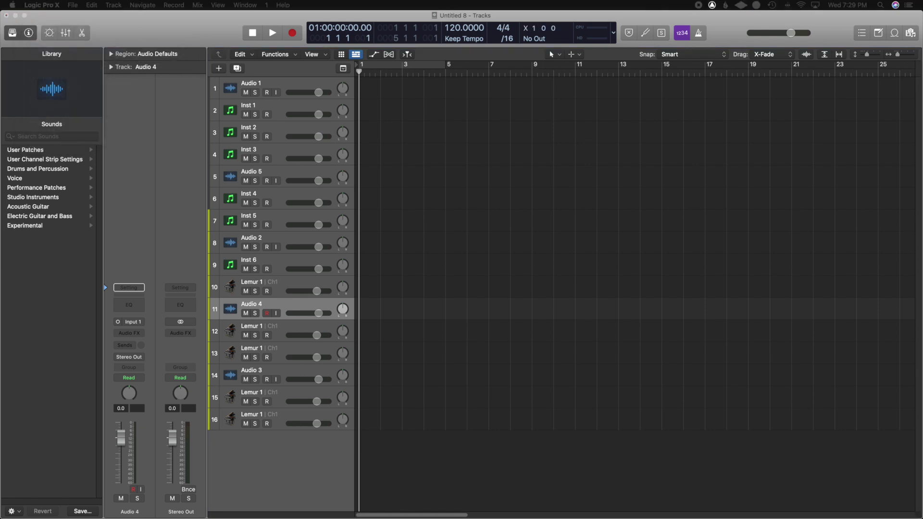
pyautogui.hotkey('alt', 'k')
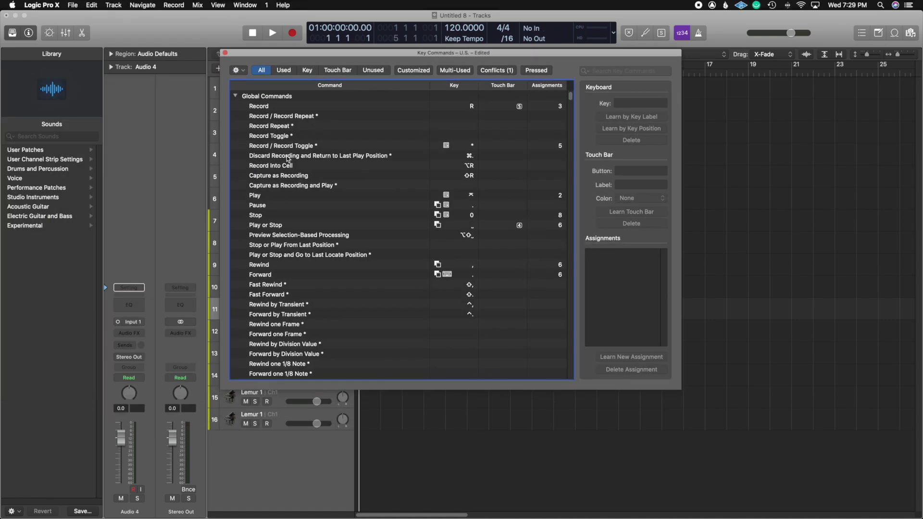
pyautogui.click(235, 71)
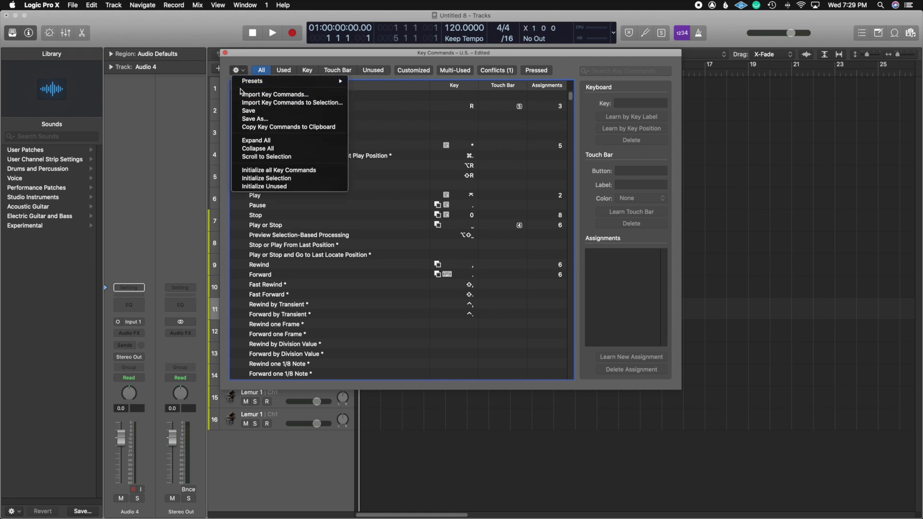
pyautogui.click(262, 149)
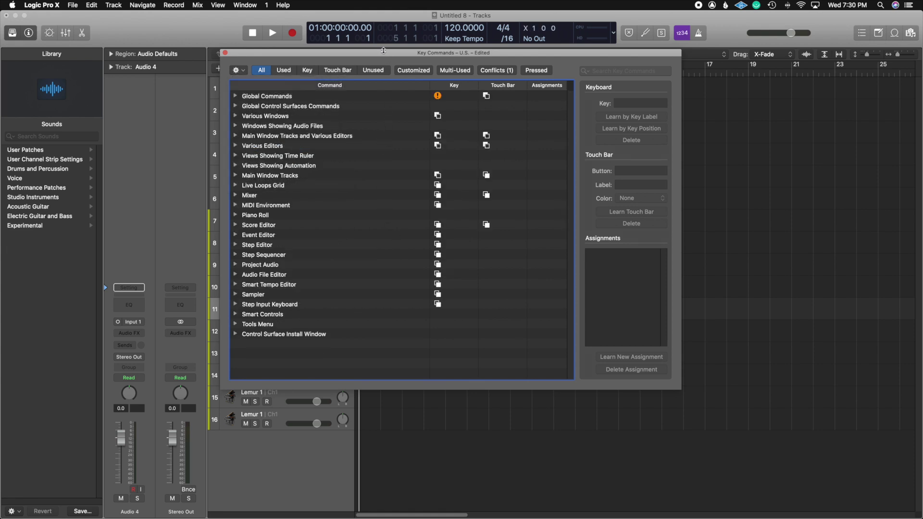
# Move the Key Commands window aside and delete the shortcut from Main Window Tracks > Select Audio Tracks.
pyautogui.moveTo(386, 56); pyautogui.dragTo(583, 65)
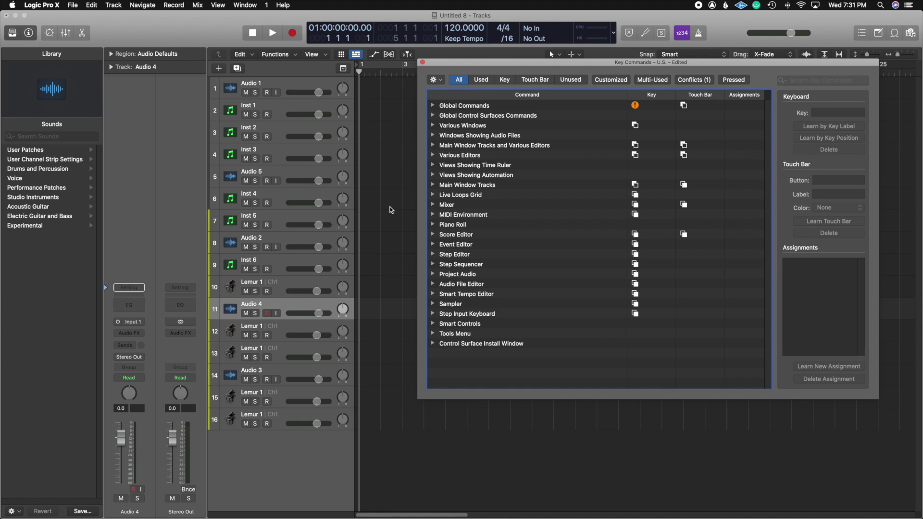
pyautogui.moveTo(478, 64); pyautogui.dragTo(268, 52)
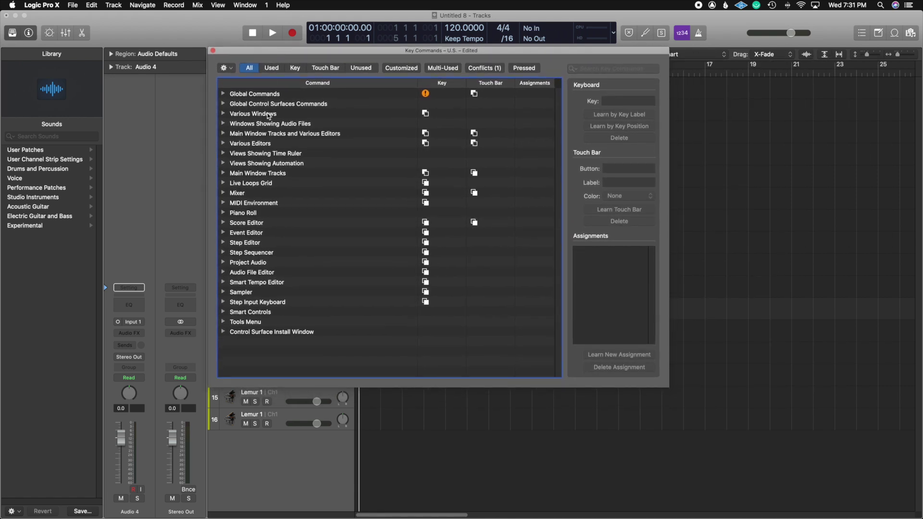
pyautogui.click(223, 173)
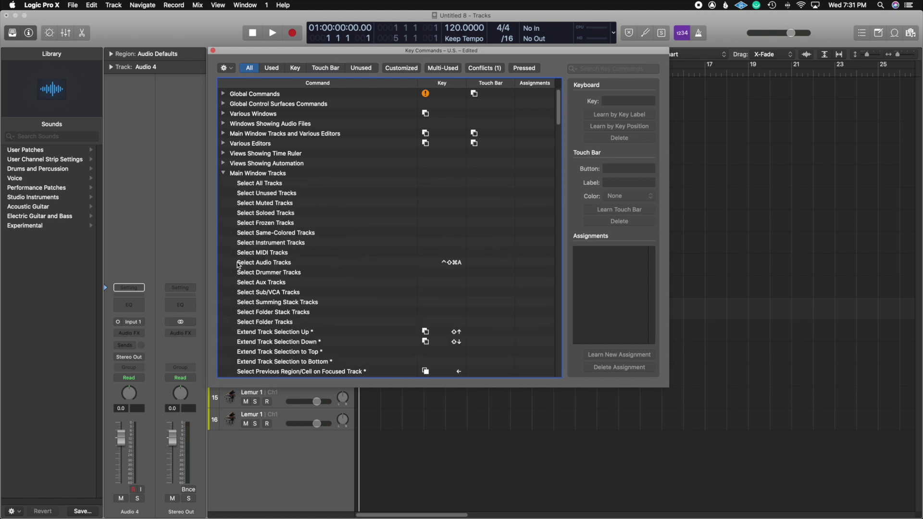
pyautogui.click(445, 265)
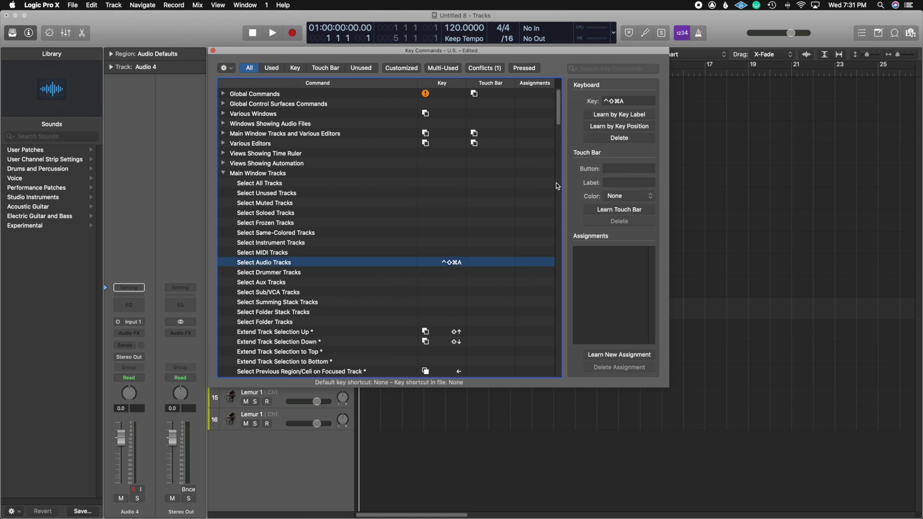
pyautogui.click(633, 138)
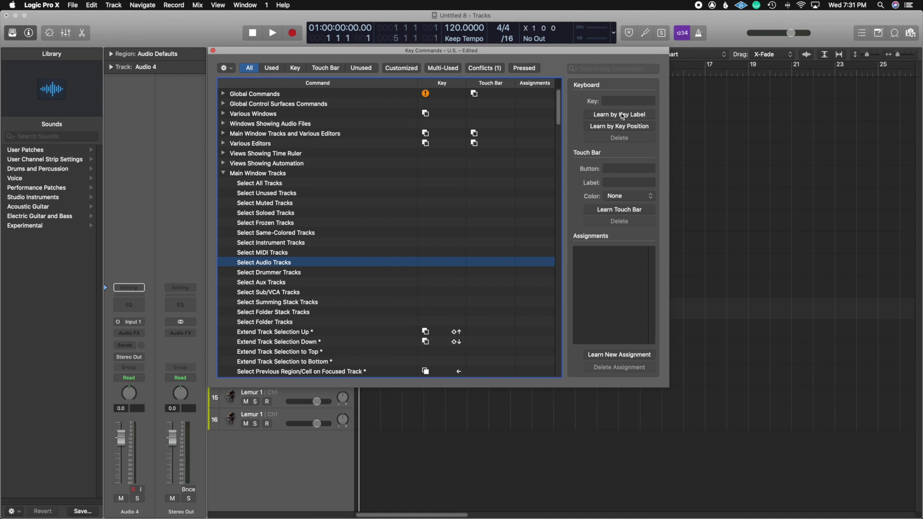
# Learn a trial Control-Shift-Command-A shortcut for Select Audio Tracks, then delete it again.
pyautogui.click(623, 117)
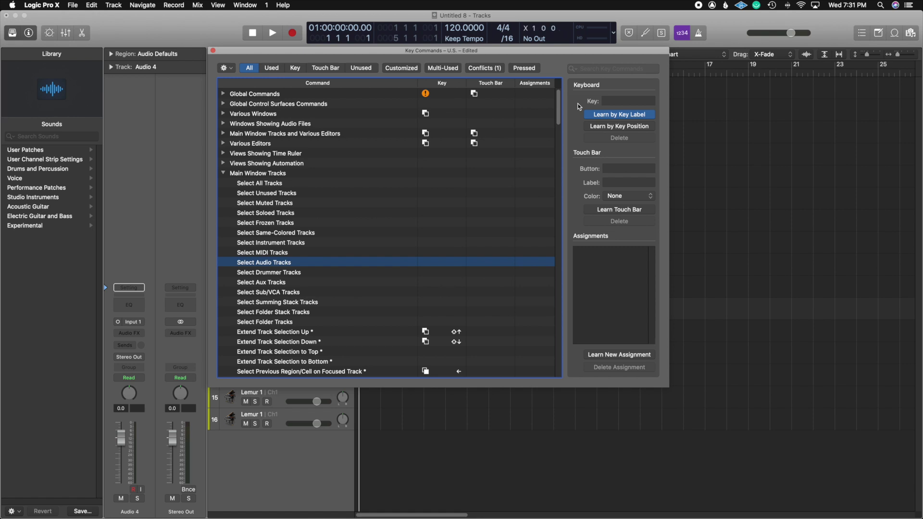
pyautogui.press('ctrl+shift+super+a')
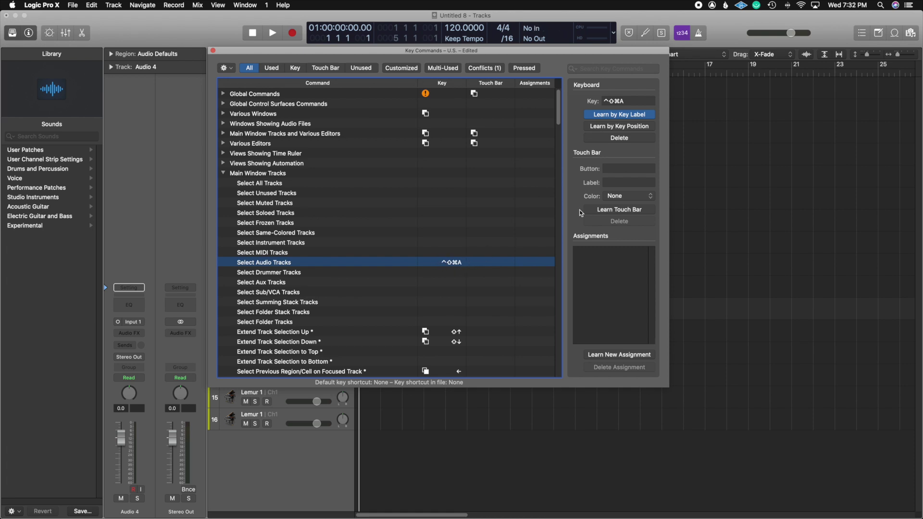
pyautogui.click(623, 139)
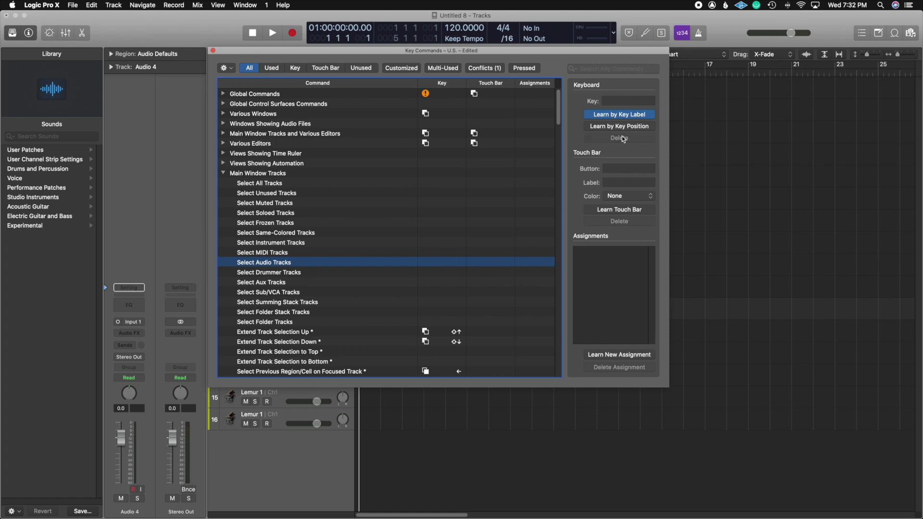
# Cancel the shortcut-conflict warning about Select All, leaving Select Audio Tracks unassigned.
pyautogui.click(619, 99)
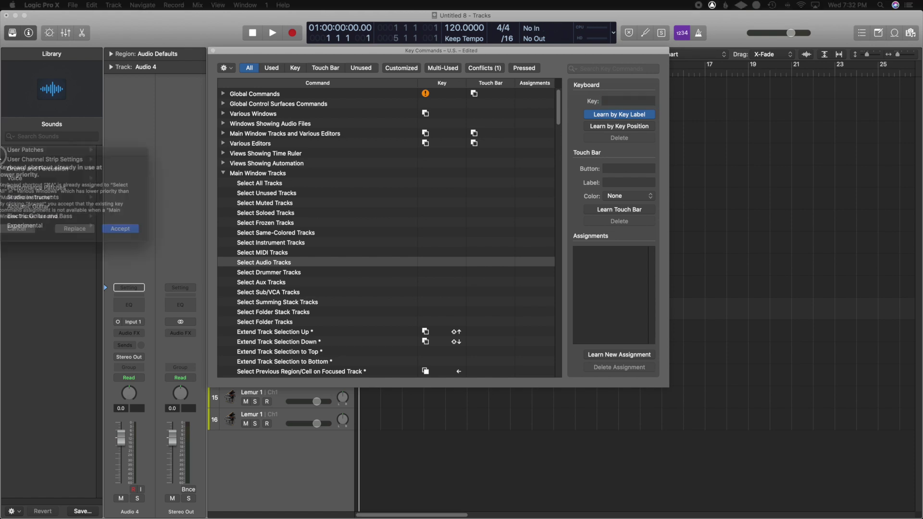
pyautogui.moveTo(5, 156); pyautogui.dragTo(380, 167)
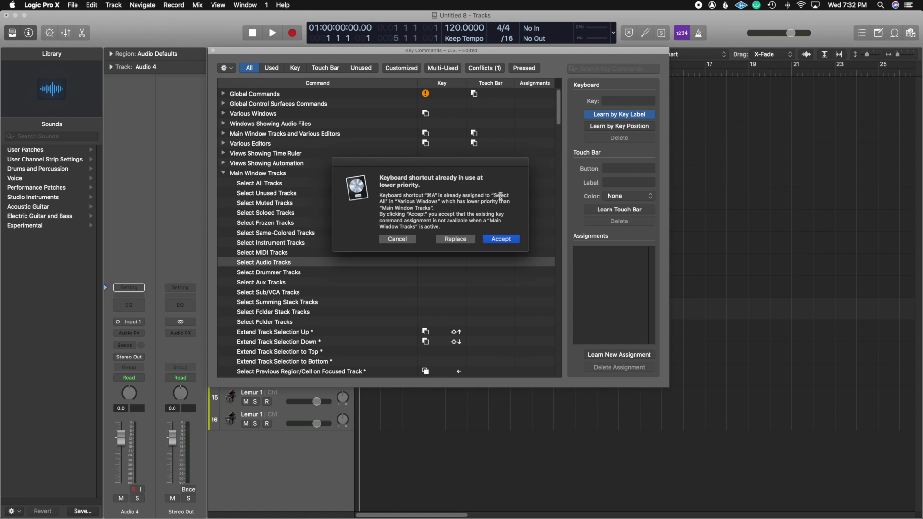
pyautogui.click(388, 240)
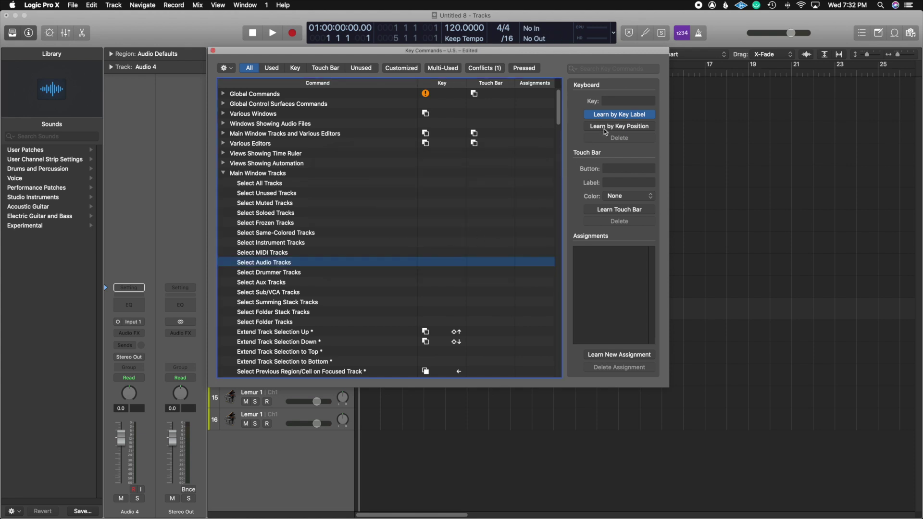
# Assign Control-Shift-Command-A (^⇧⌘A) to Select Audio Tracks using Learn by Key Label.
pyautogui.click(629, 100)
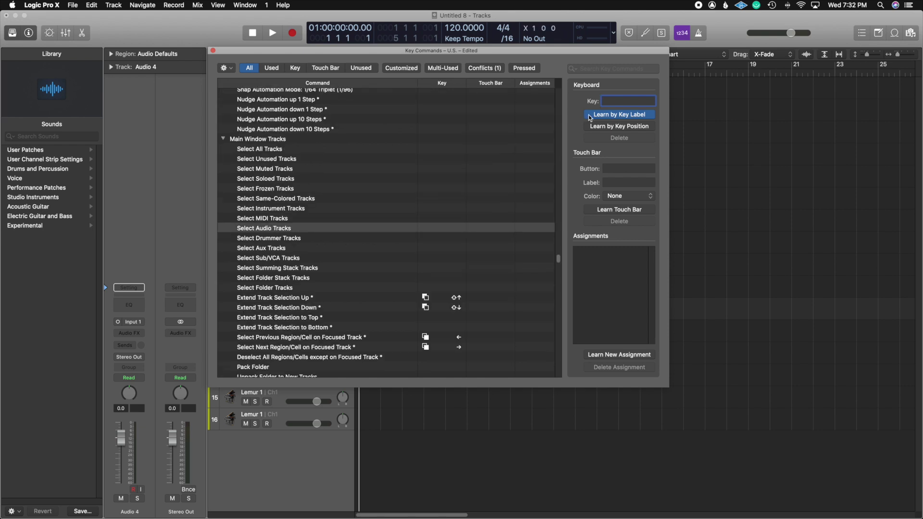
pyautogui.press('ctrl+shift+super+a')
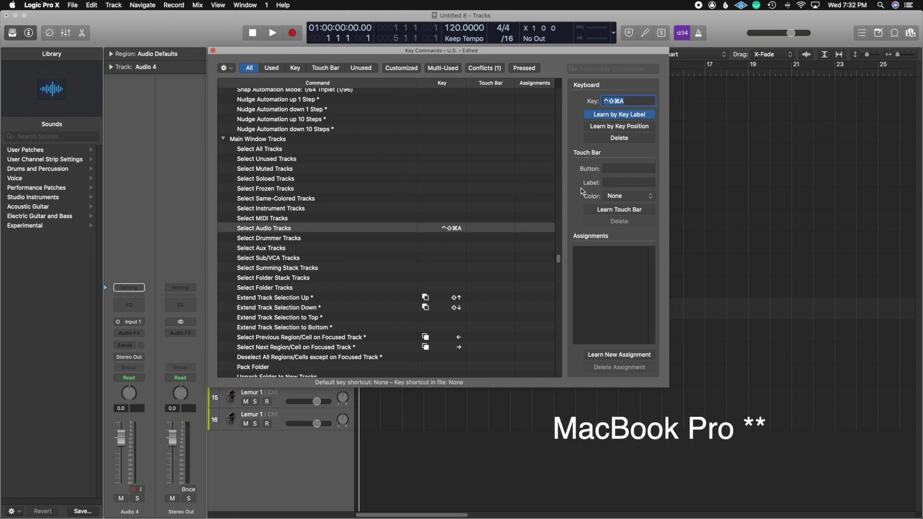
pyautogui.click(615, 168)
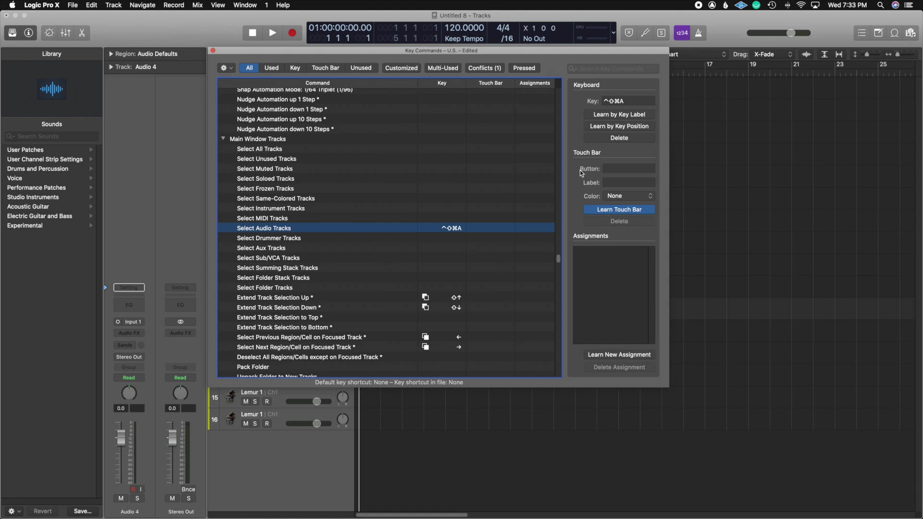
# Select all five audio tracks from Audio 1 and drag them to the top as tracks 1–5.
pyautogui.click(213, 51)
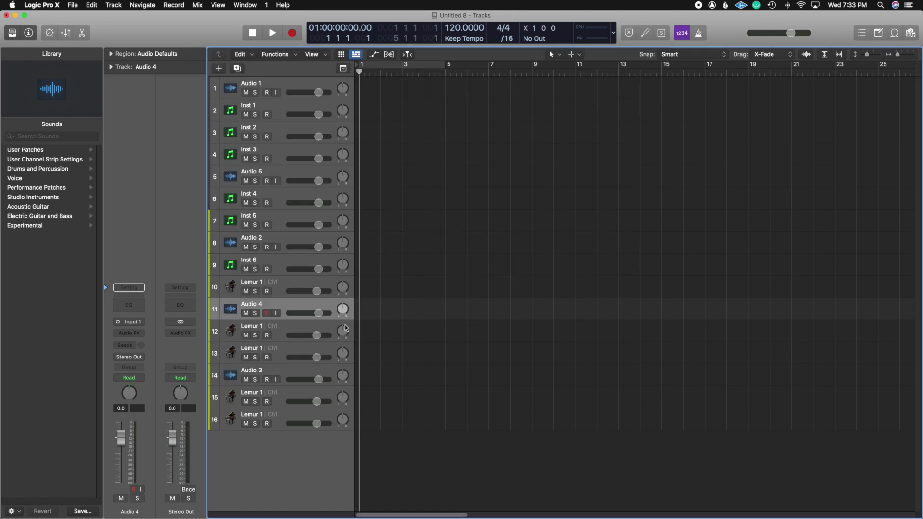
pyautogui.click(310, 83)
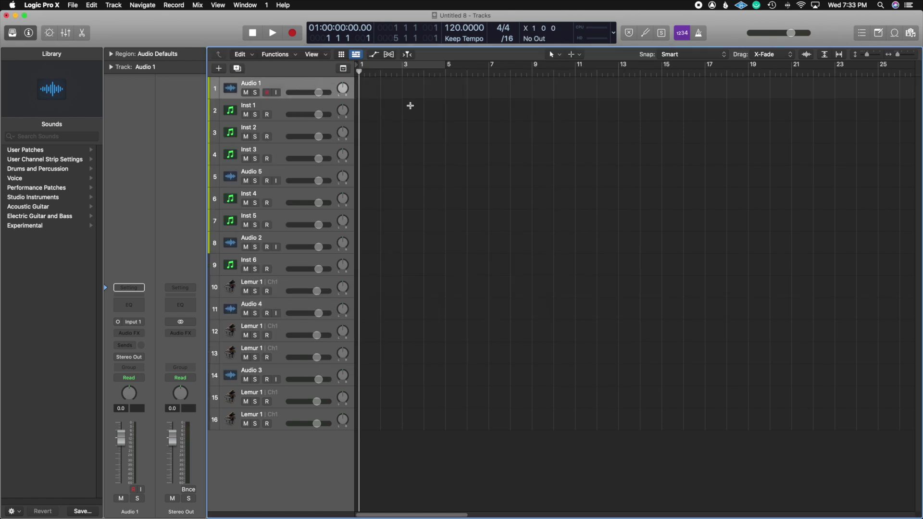
pyautogui.press('super+a')
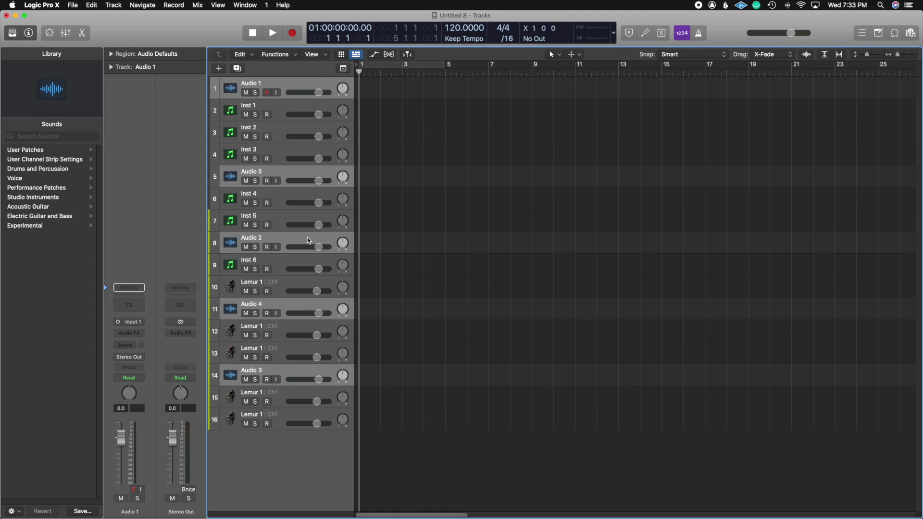
pyautogui.moveTo(307, 238); pyautogui.dragTo(318, 103)
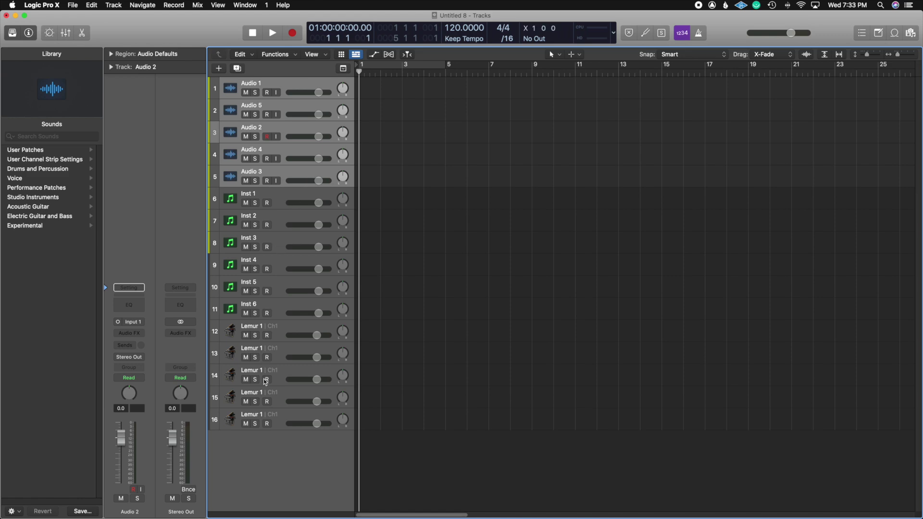
pyautogui.hotkey('alt', 'k')
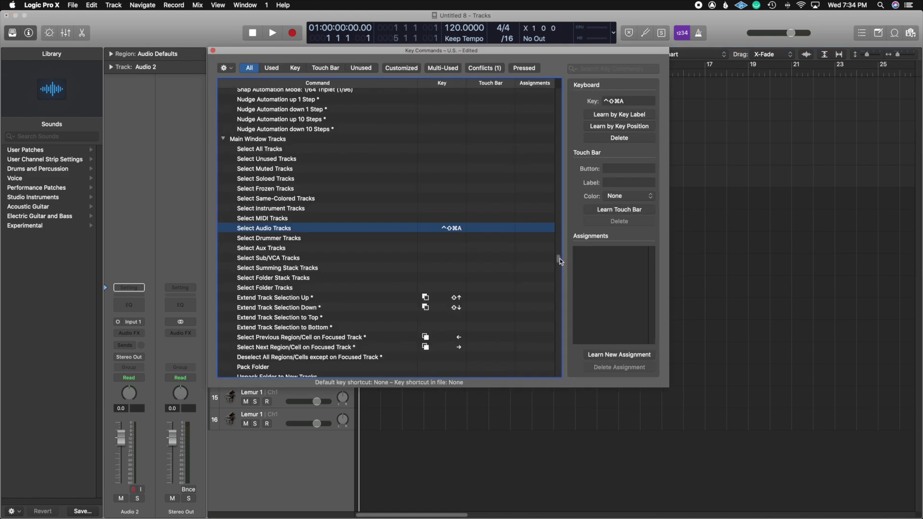
# Assign Control-Shift-Command-I (^⇧⌘I) to Select Instrument Tracks, then close Key Commands with Command-W.
pyautogui.moveTo(559, 258); pyautogui.dragTo(560, 245)
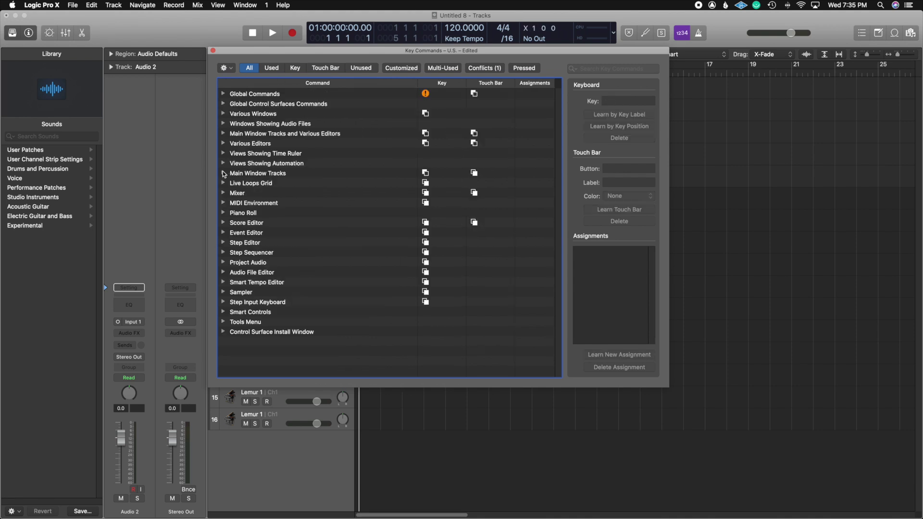
pyautogui.click(223, 173)
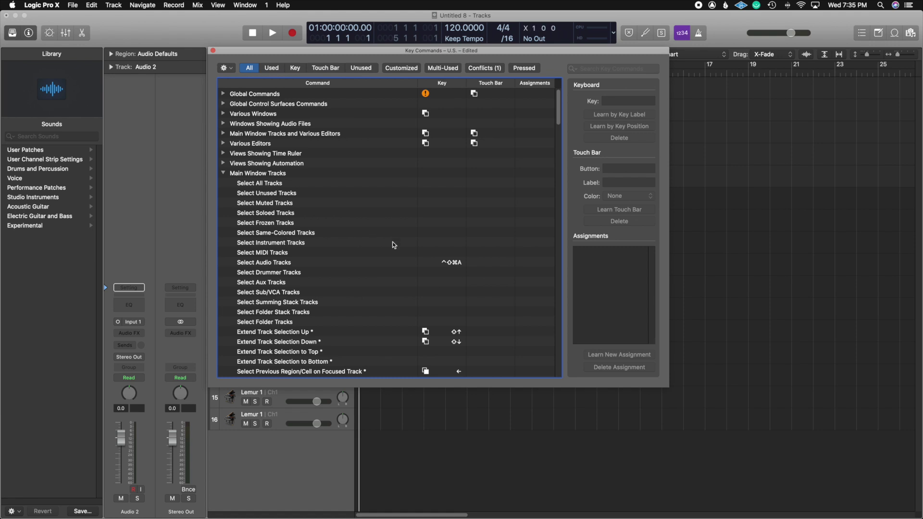
pyautogui.click(329, 270)
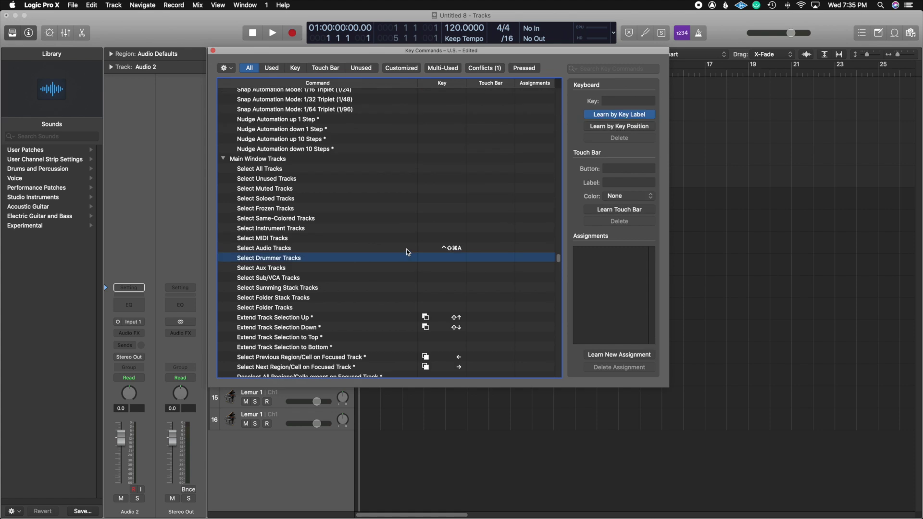
pyautogui.click(288, 229)
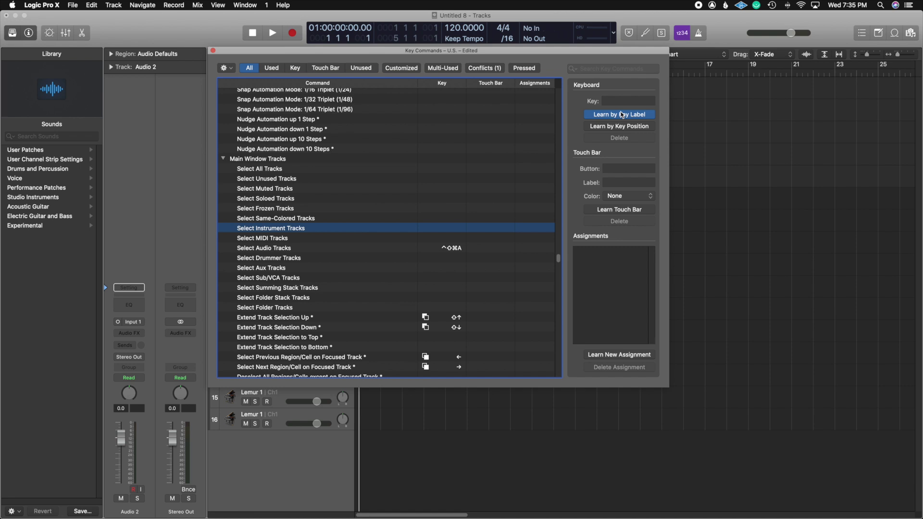
pyautogui.press('ctrl+shift+super+i')
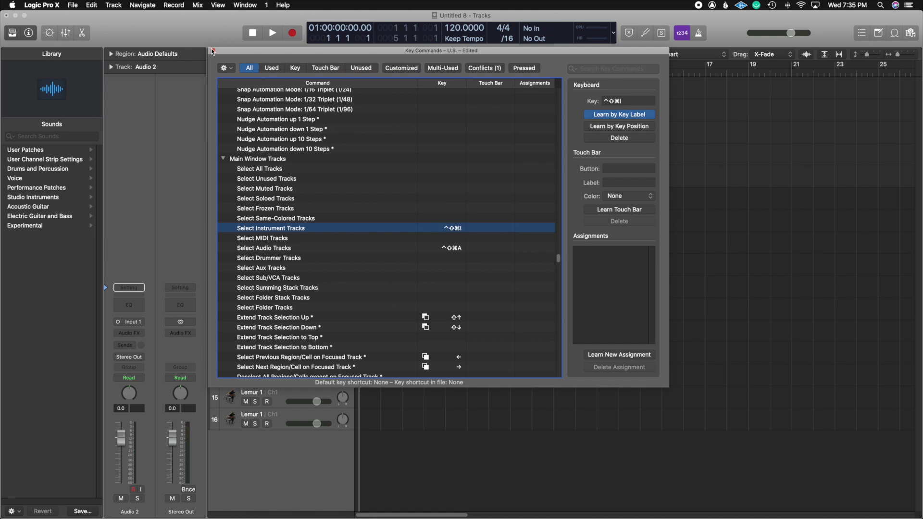
pyautogui.press('super+w')
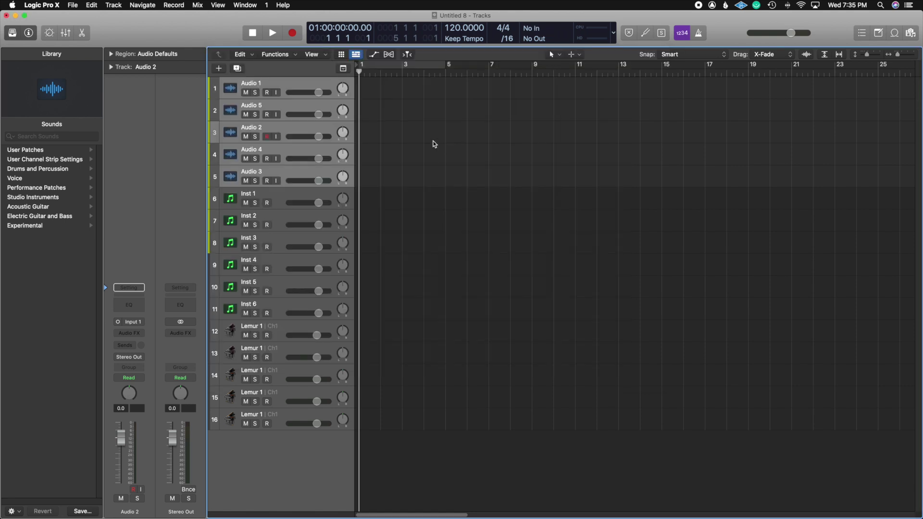
# Select the Audio 1 track header in the track list.
pyautogui.click(299, 85)
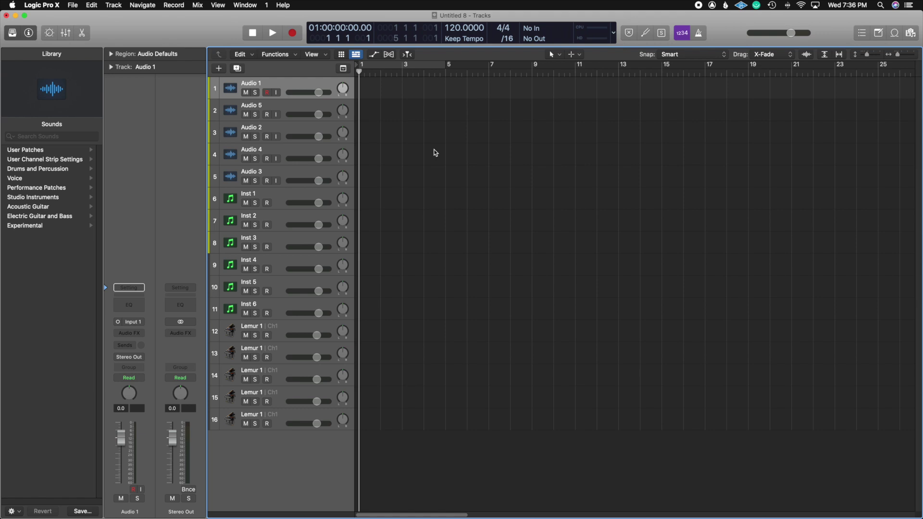